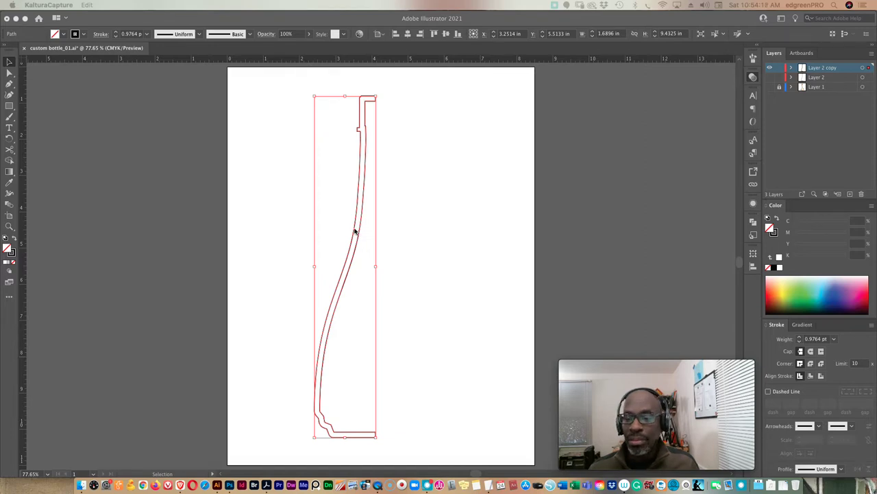
Step: Copy the half-bottle profile outline from custom bottle_01.ai to the clipboard
click(355, 232)
click(88, 6)
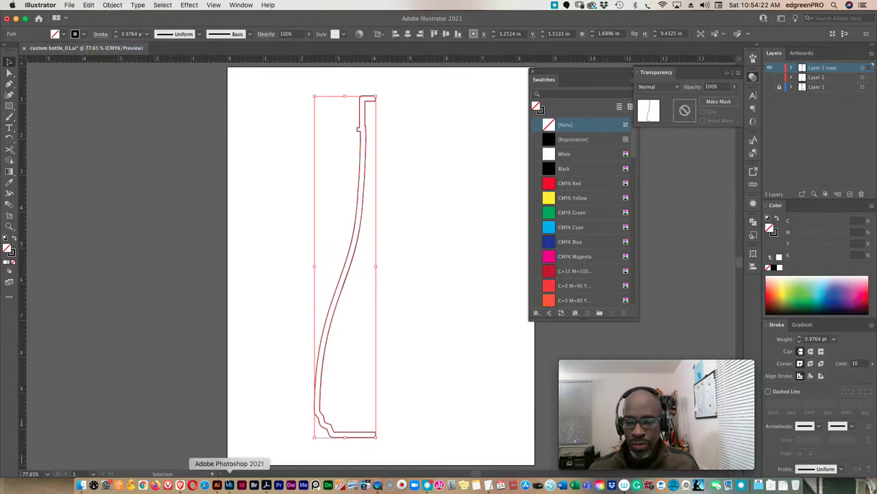
Step: Create a 1280 x 1800 px RGB Color document with a Transparent background
click(230, 485)
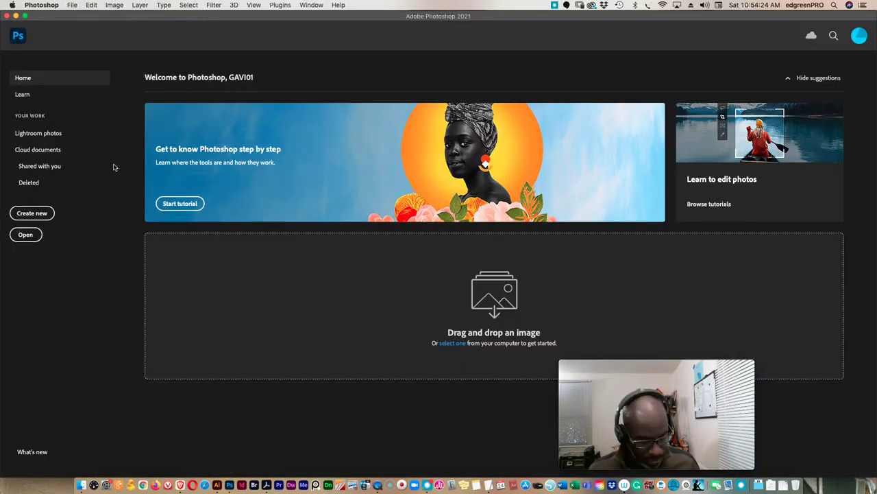
key(super+n)
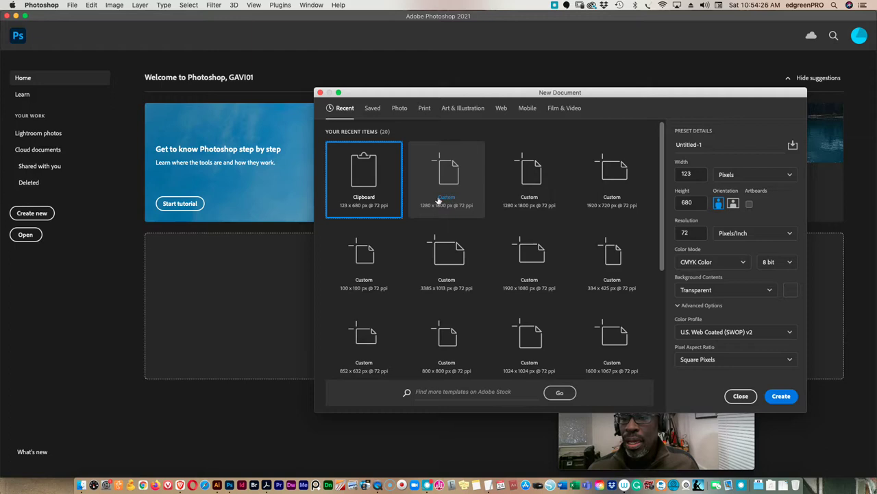
click(449, 176)
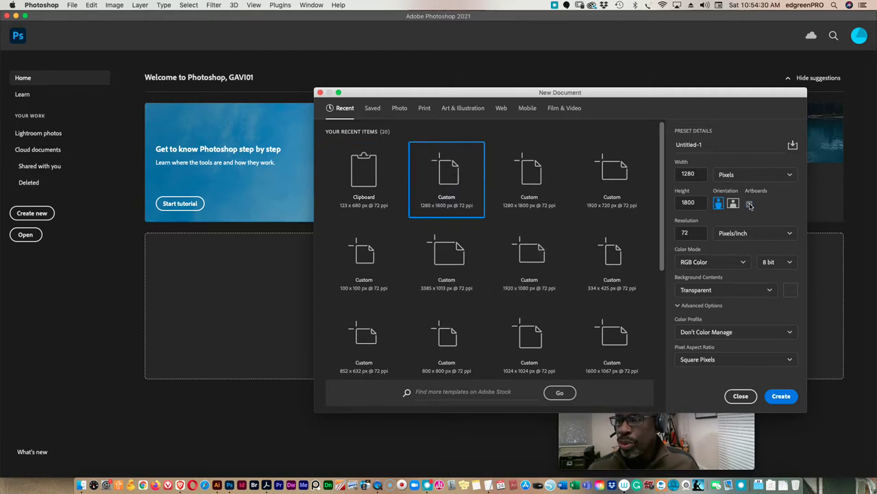
click(743, 262)
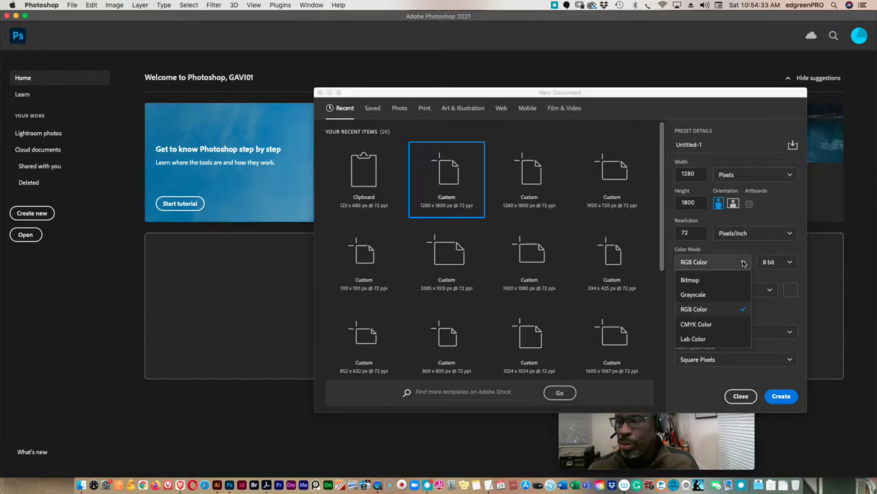
click(694, 309)
click(772, 291)
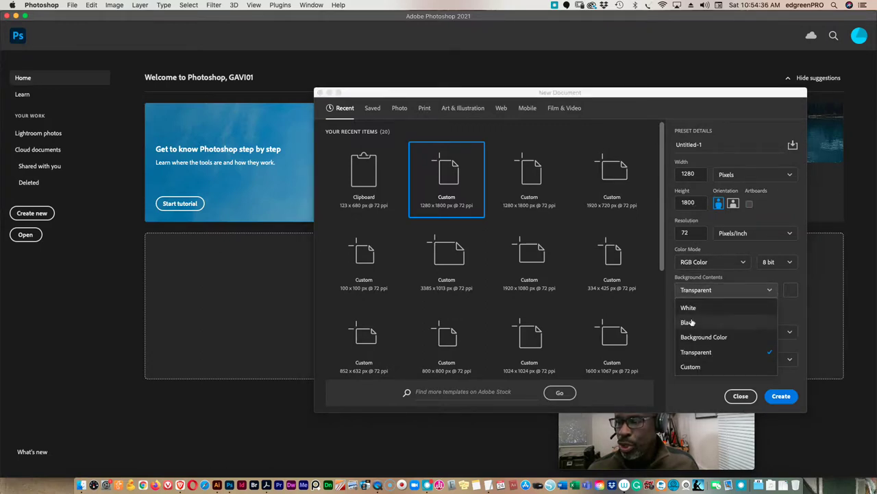
click(691, 307)
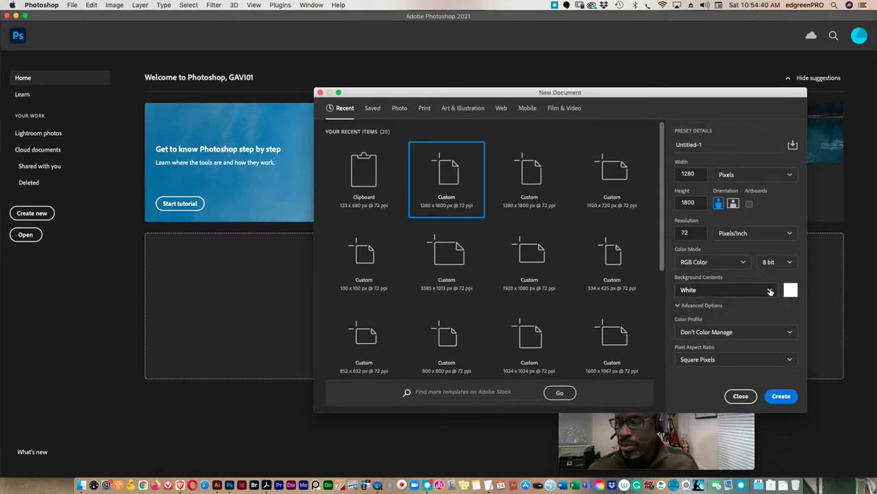
click(771, 292)
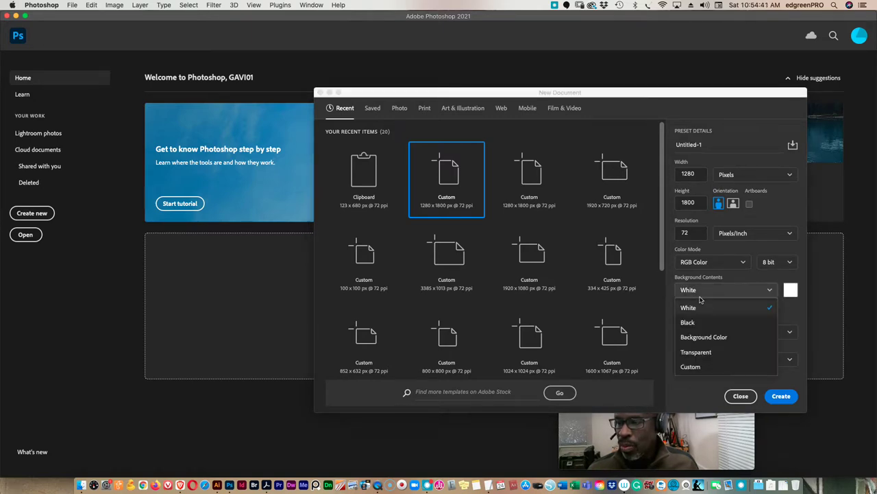
click(694, 352)
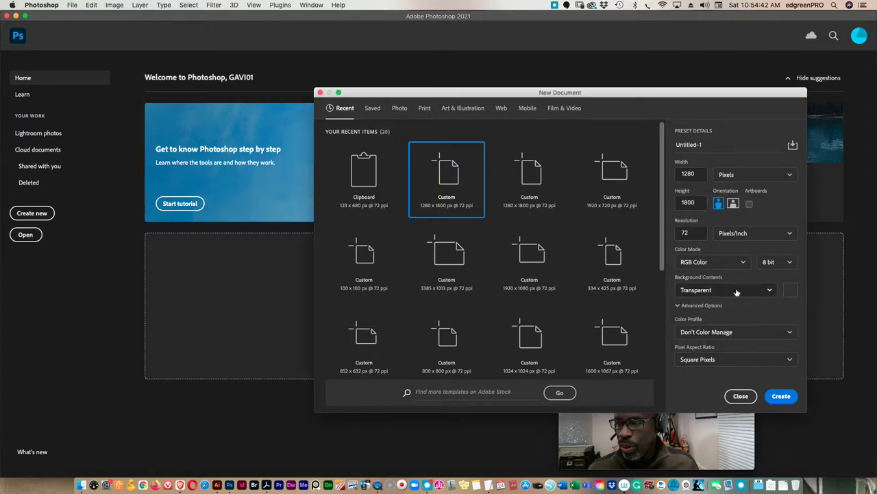
click(783, 398)
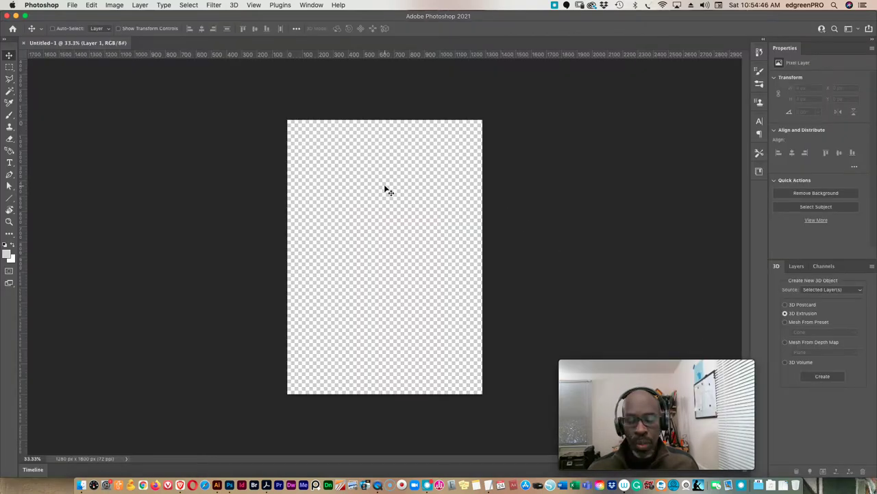
Step: Paste the bottle outline as a shape layer and keep the 3D workspace active
key(super+v)
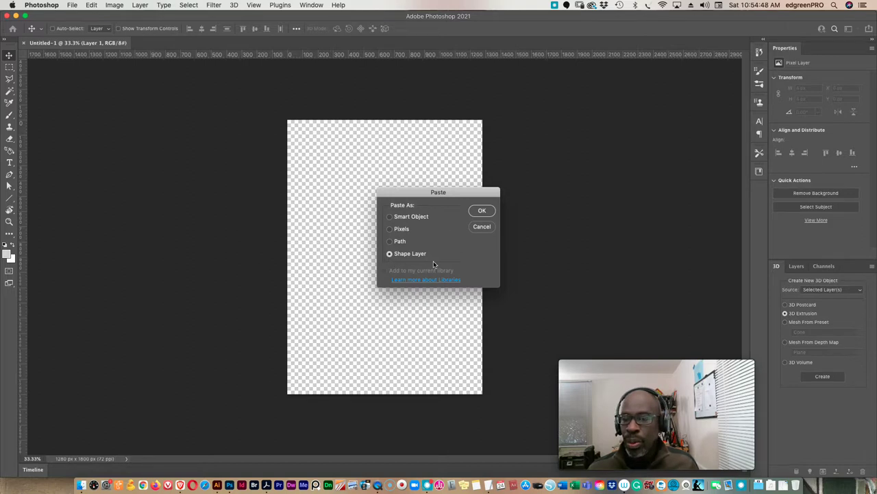
click(483, 211)
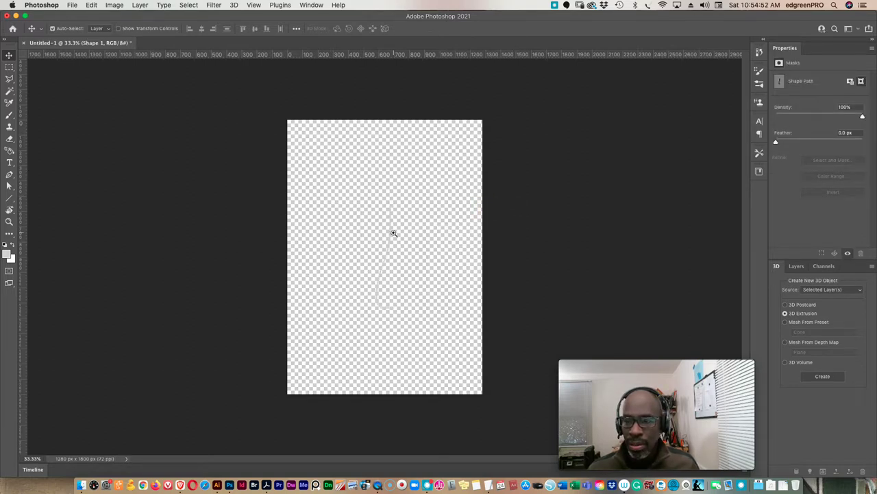
mouse_move(394, 233)
mouse_down()
mouse_move(435, 247)
mouse_move(380, 229)
mouse_move(386, 217)
mouse_up()
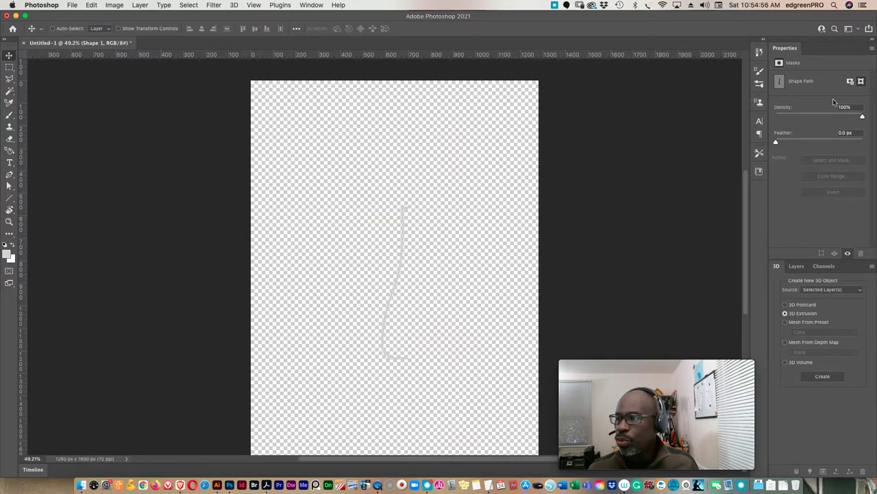
click(856, 30)
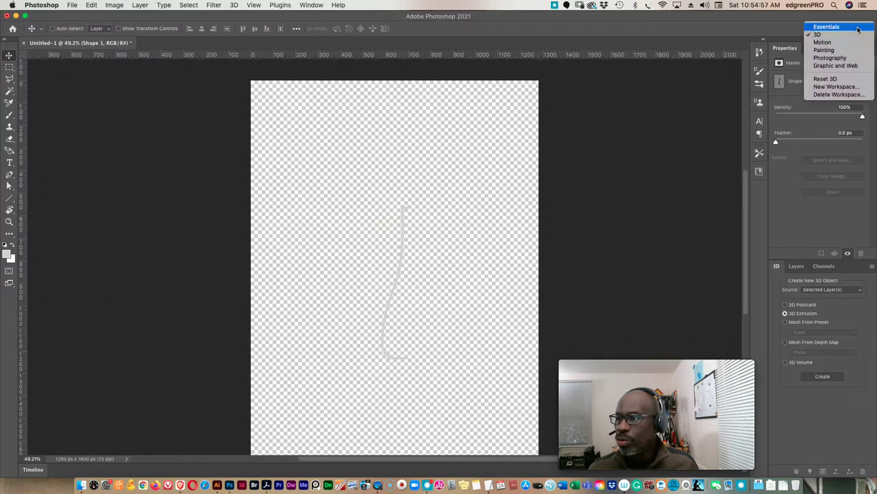
click(817, 35)
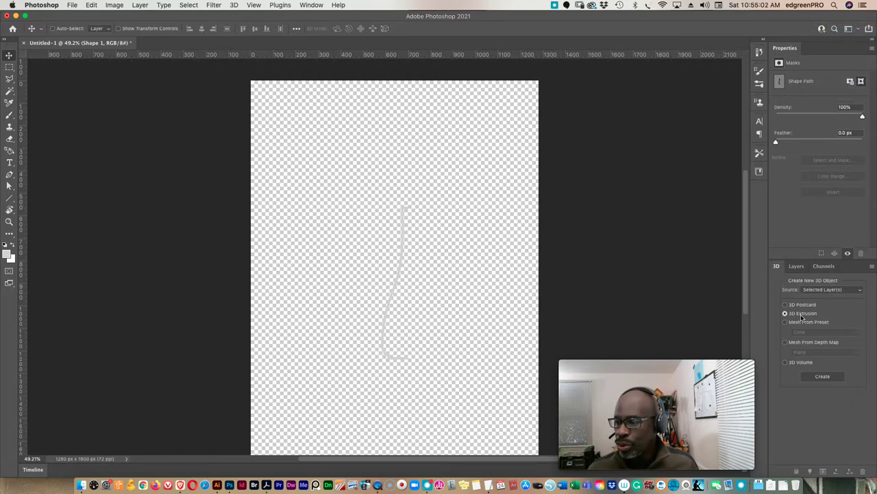
Step: Extrude Shape 1 into 3D and apply the Bend X 360 Right shape preset
click(823, 376)
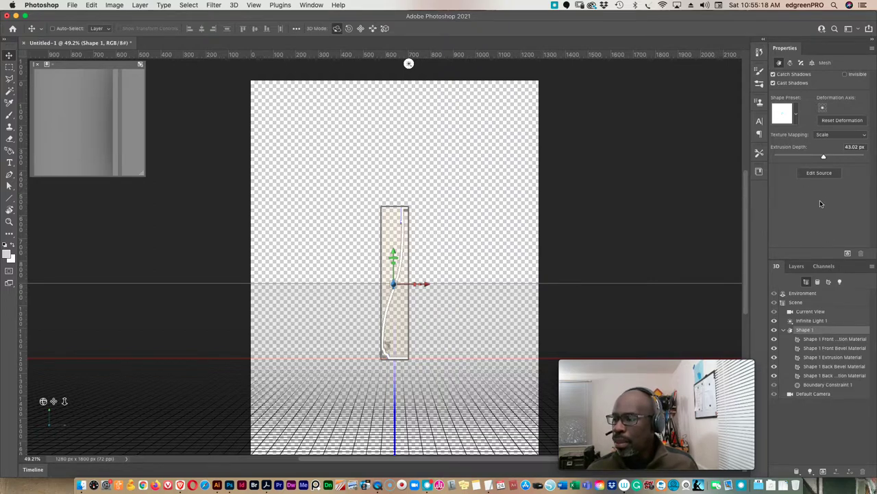
click(795, 118)
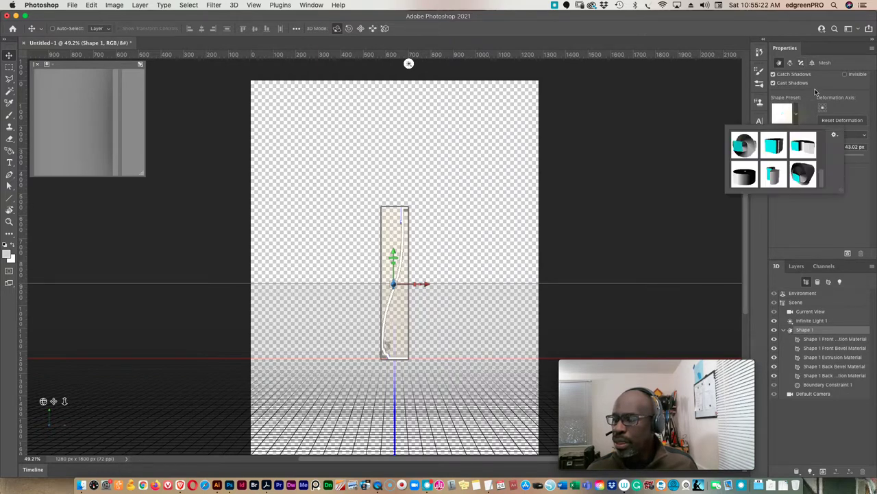
click(745, 177)
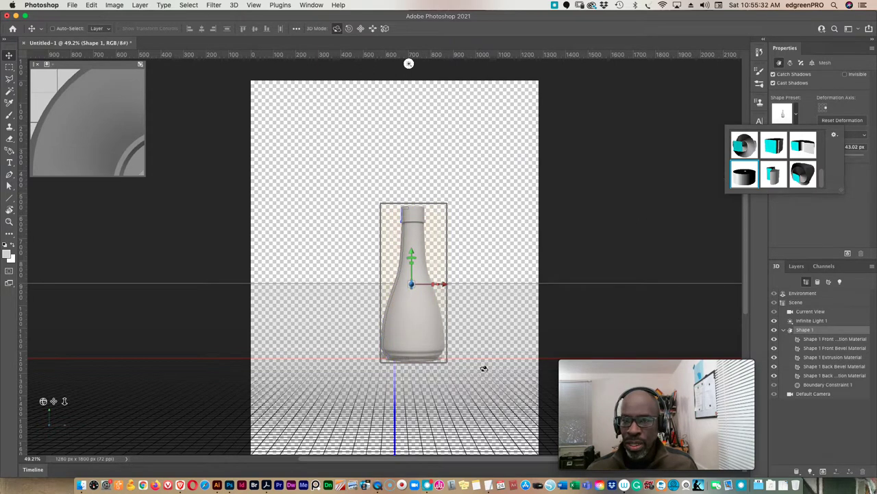
Step: Test the Extrusion Depth slider, then enter -10 px as the bottle's extrusion depth
click(120, 148)
drag(121, 149, 96, 133)
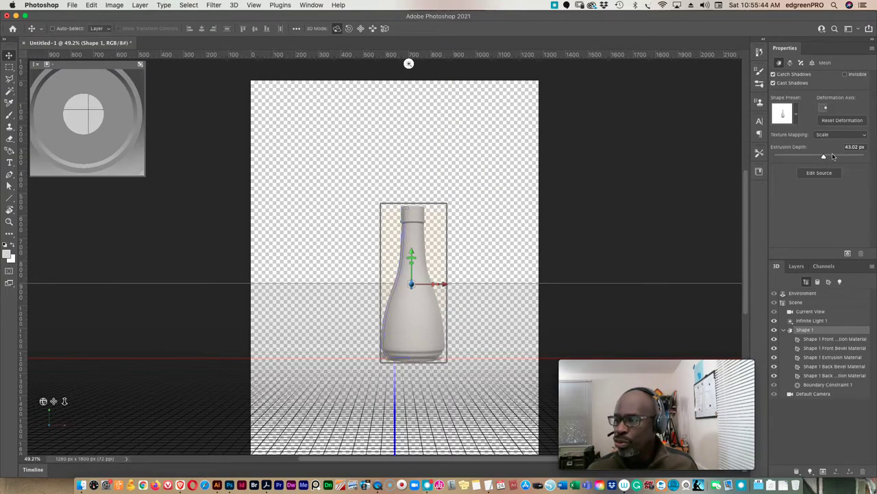
drag(824, 158, 817, 157)
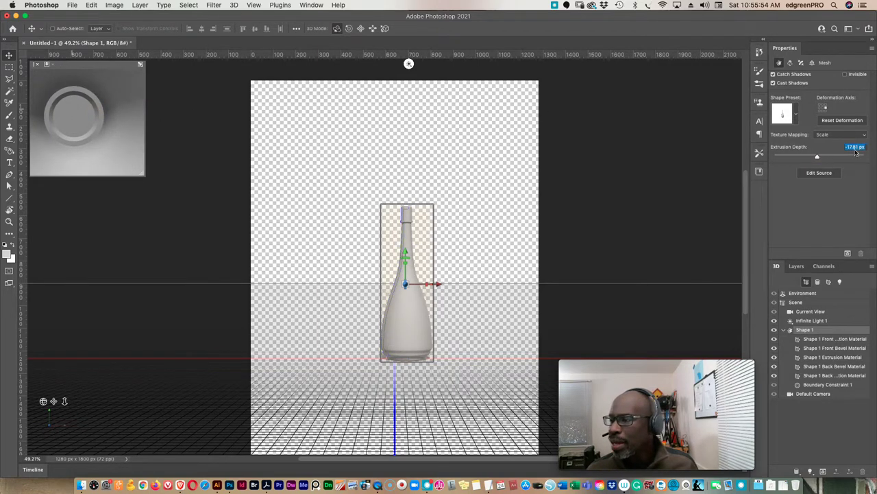
drag(818, 157, 818, 159)
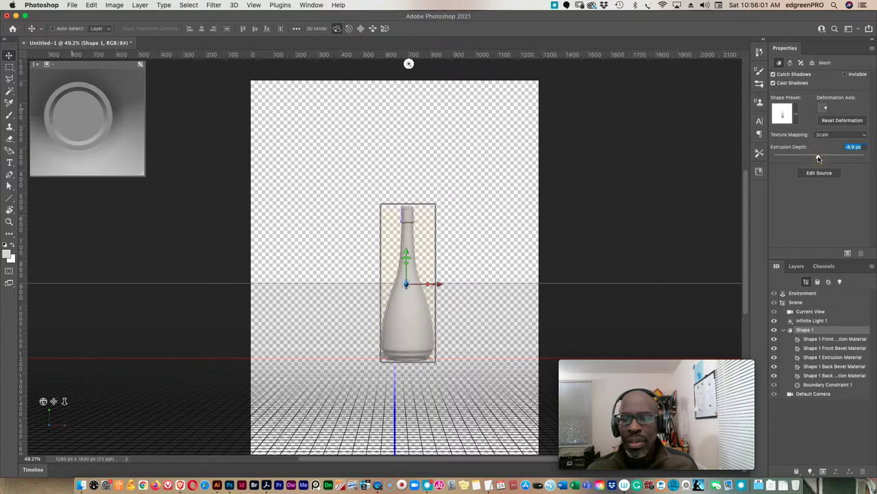
click(854, 147)
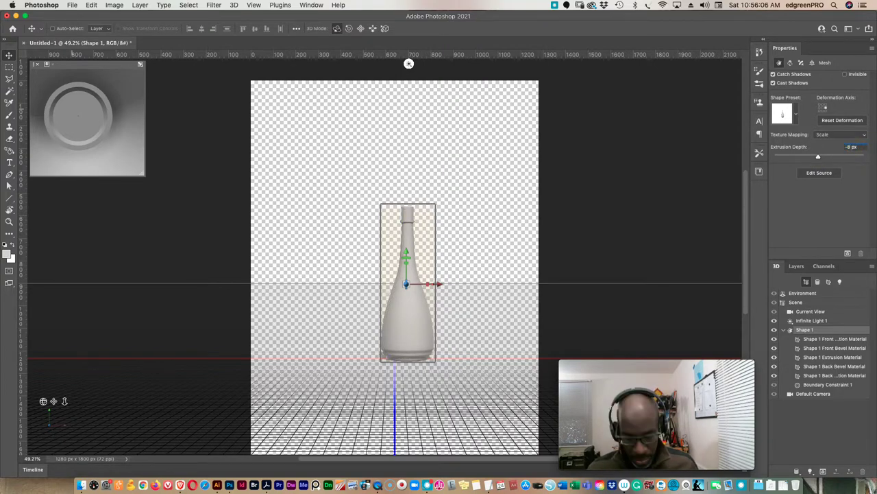
key(BackSpace)
text(10)
key(Return)
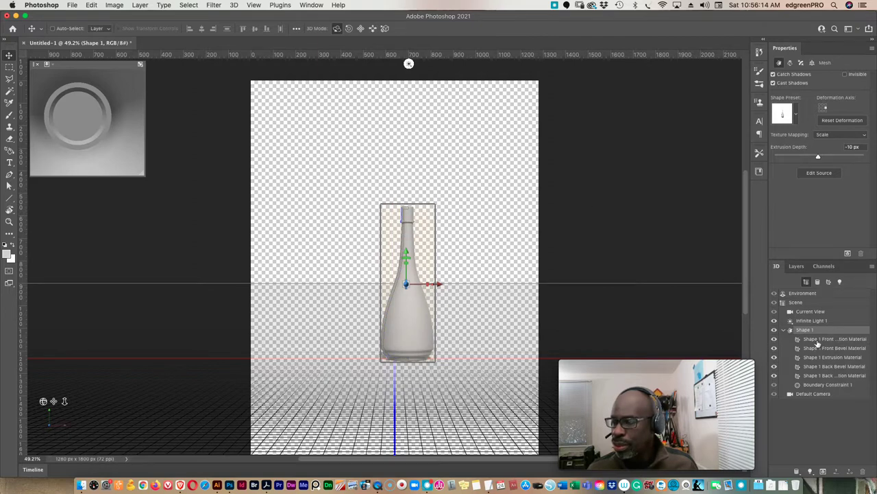
Step: Turn on Remove Hidden Backfaces in the Scene properties
click(786, 304)
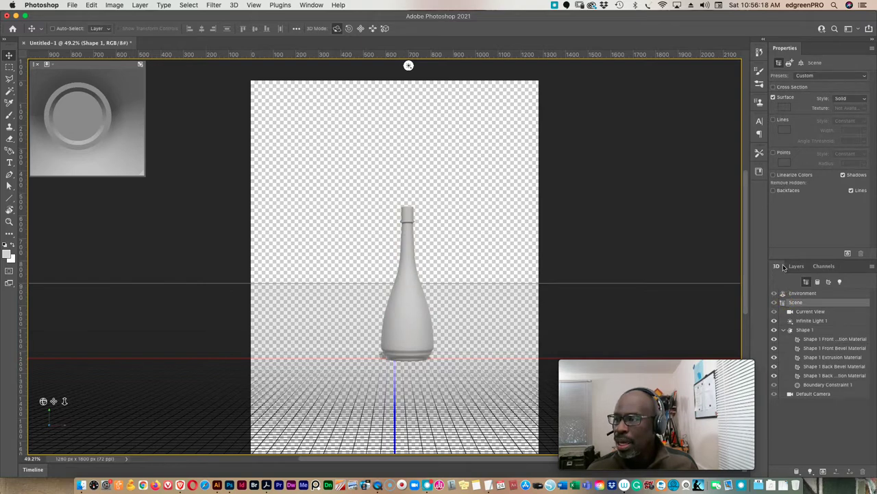
click(774, 191)
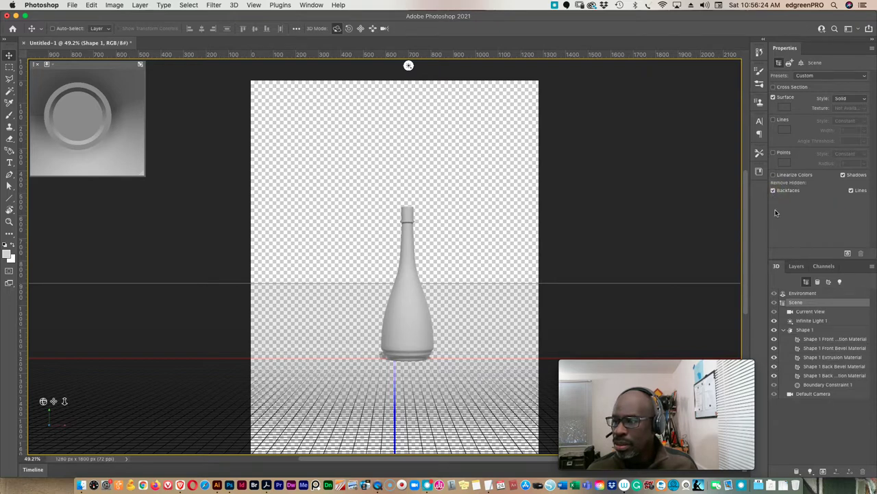
Step: Select all five Shape 1 materials and remove their Base Color texture
click(785, 331)
click(785, 330)
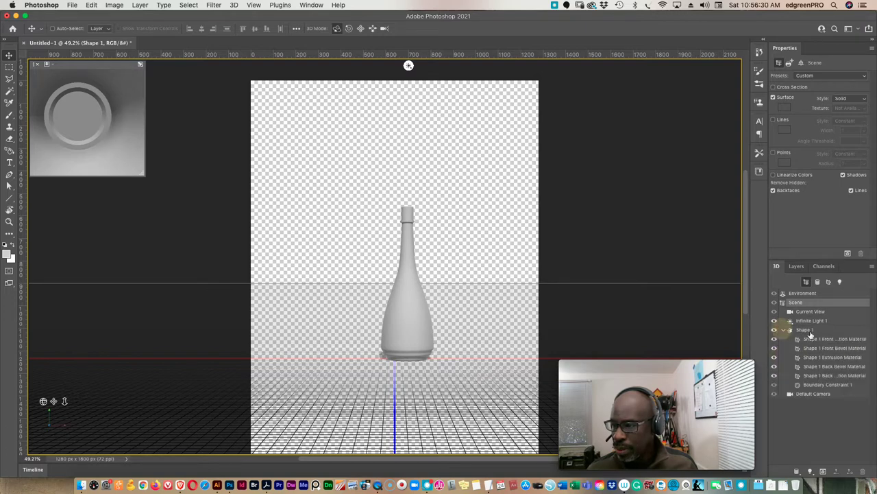
click(813, 339)
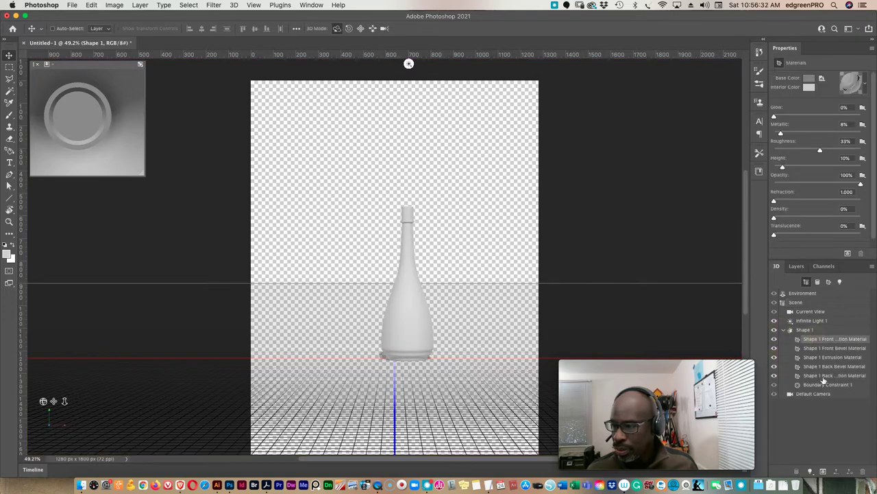
shift+click(810, 375)
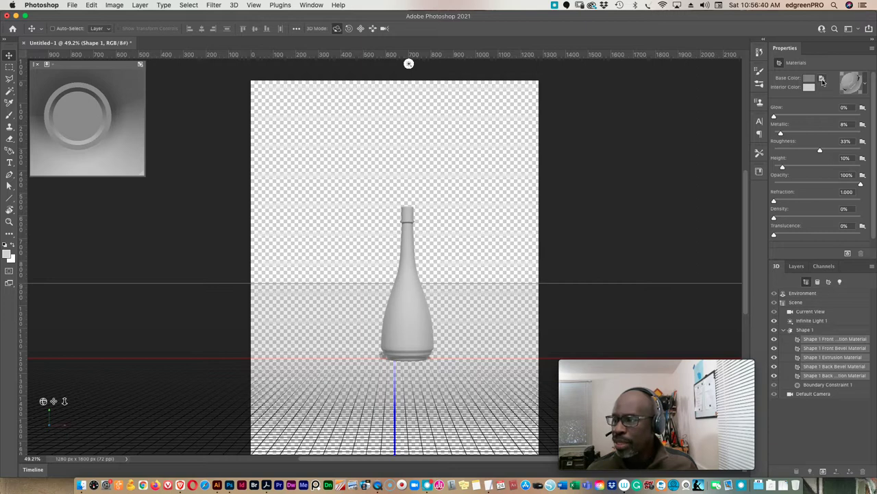
click(823, 80)
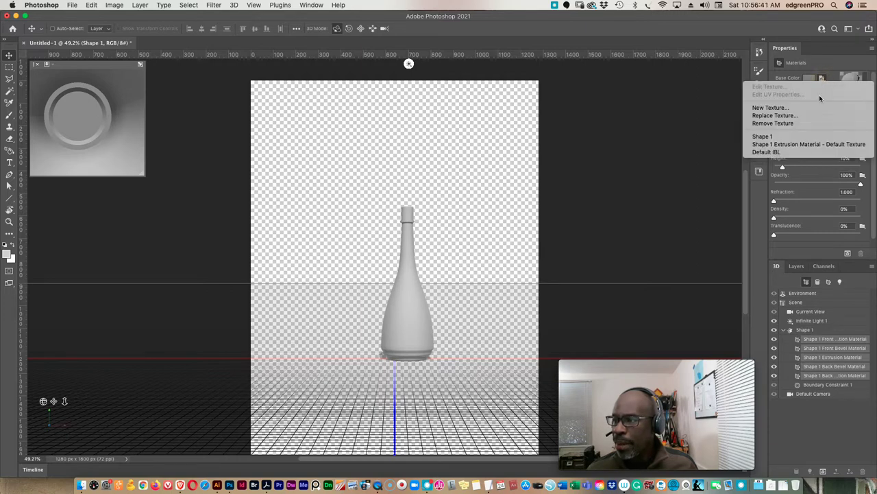
click(775, 122)
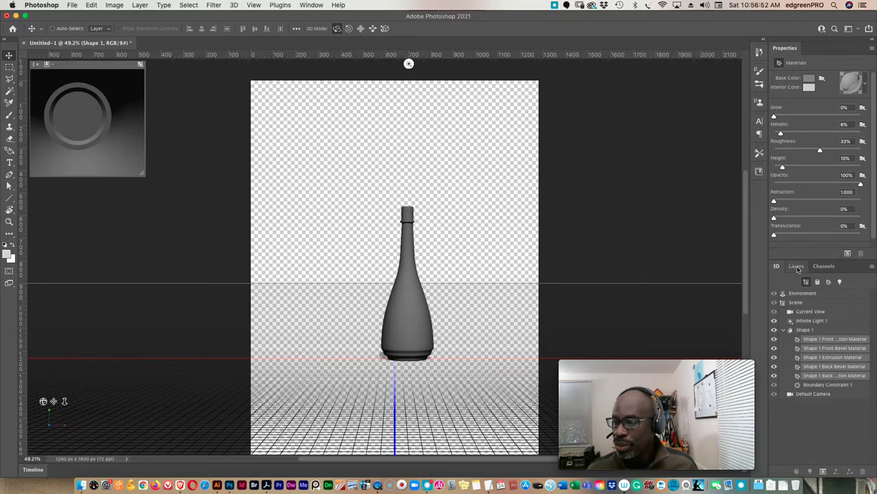
Step: Export the 3D layer with 3D File Format set to Wavefront|OBJ
click(797, 267)
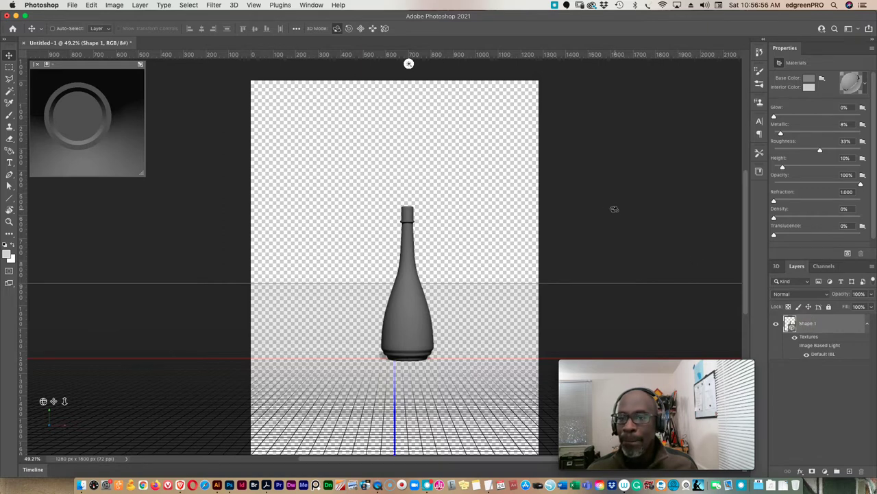
click(234, 5)
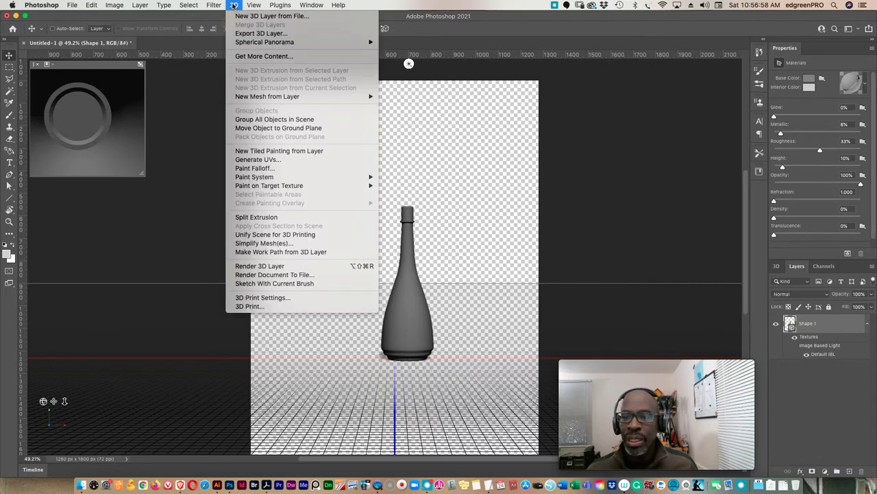
click(261, 34)
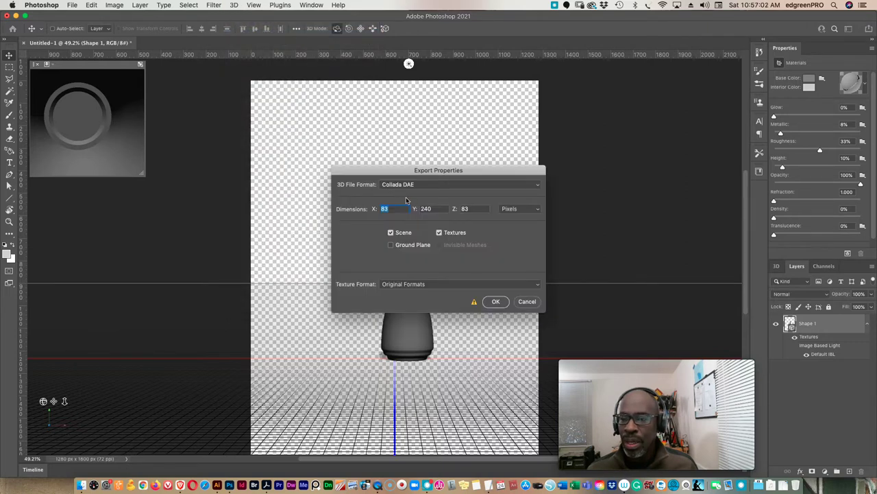
click(427, 189)
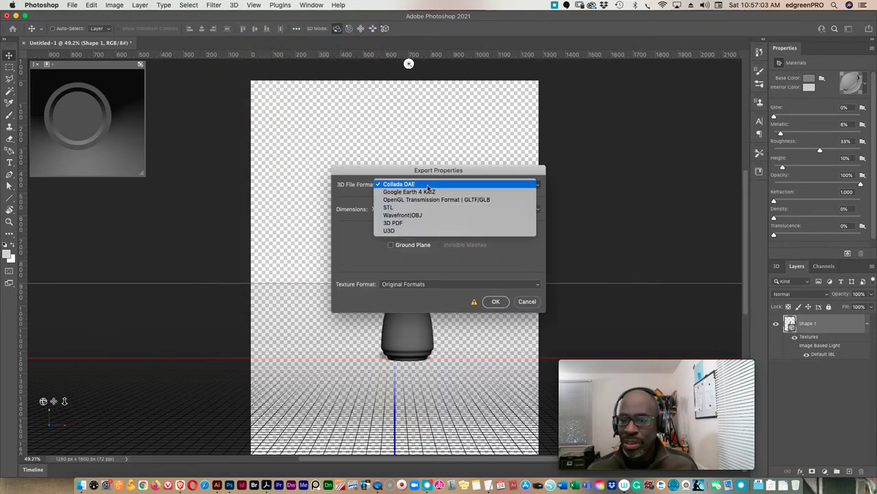
click(405, 217)
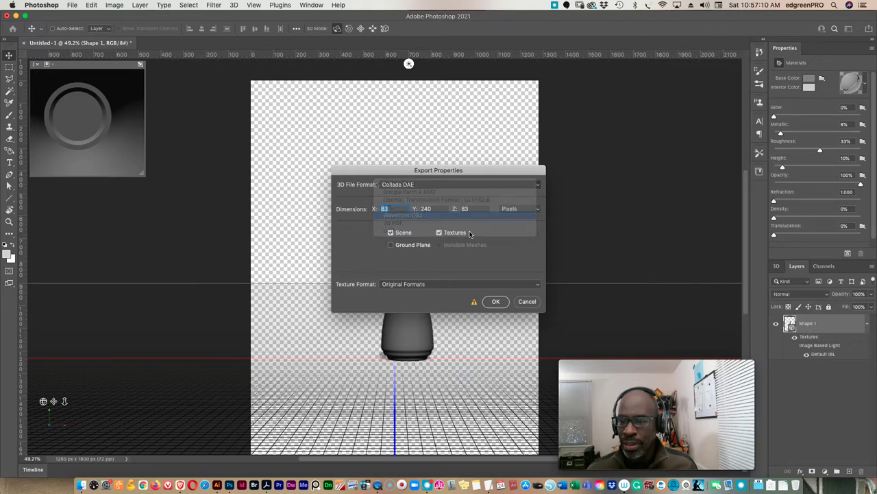
click(494, 302)
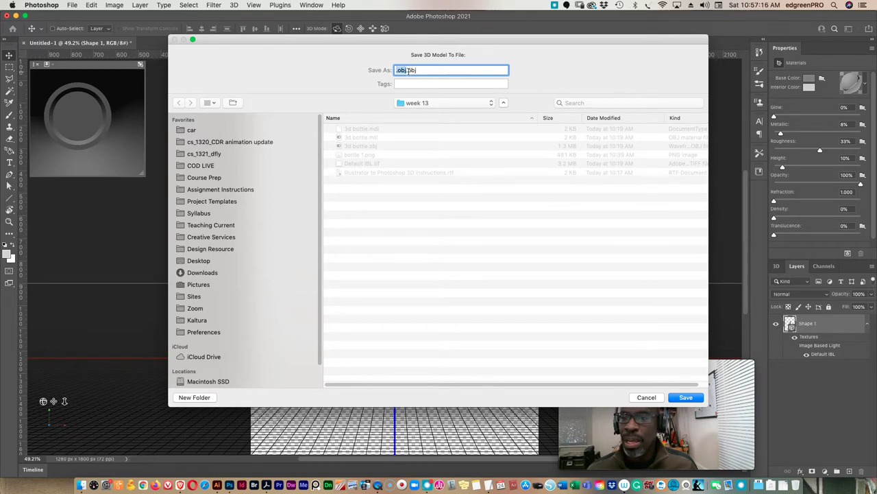
Step: Save the export as new bottle shape.obj in the week 13 folder
text(new)
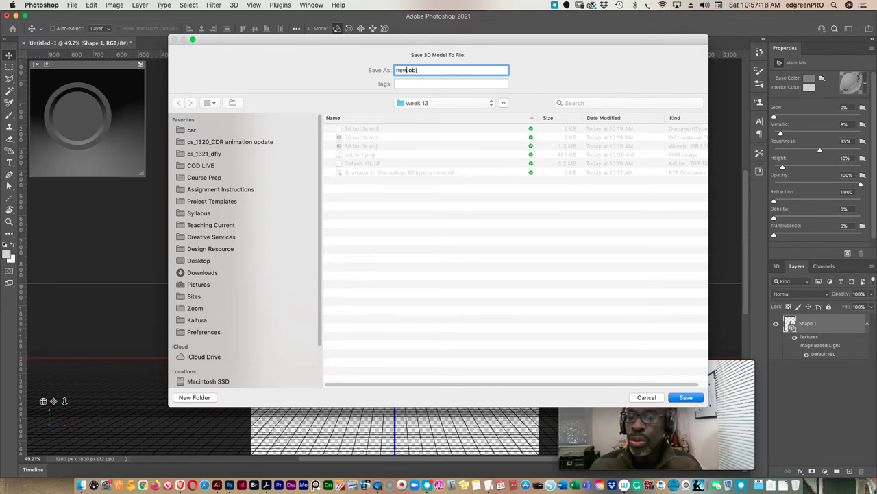
text( bottle)
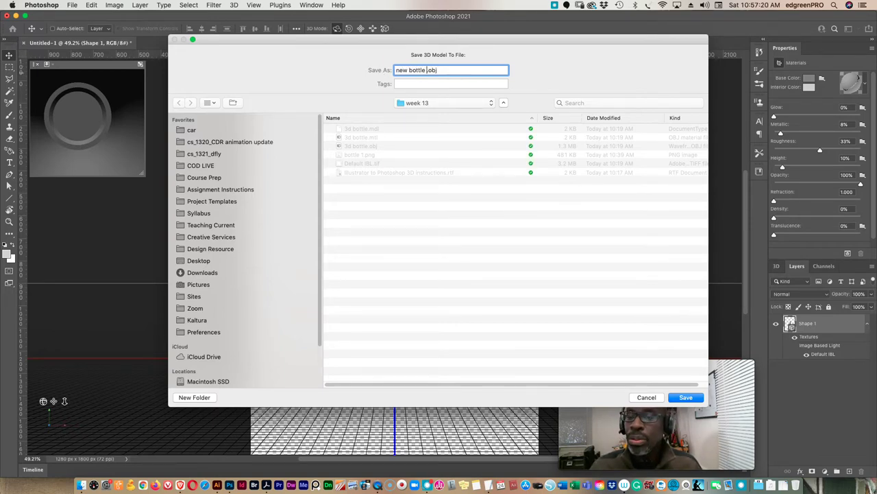
text( shape)
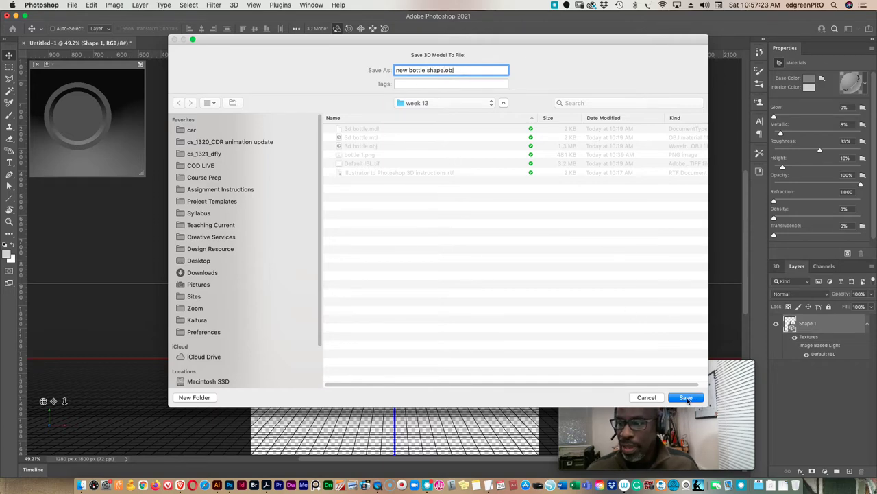
click(686, 398)
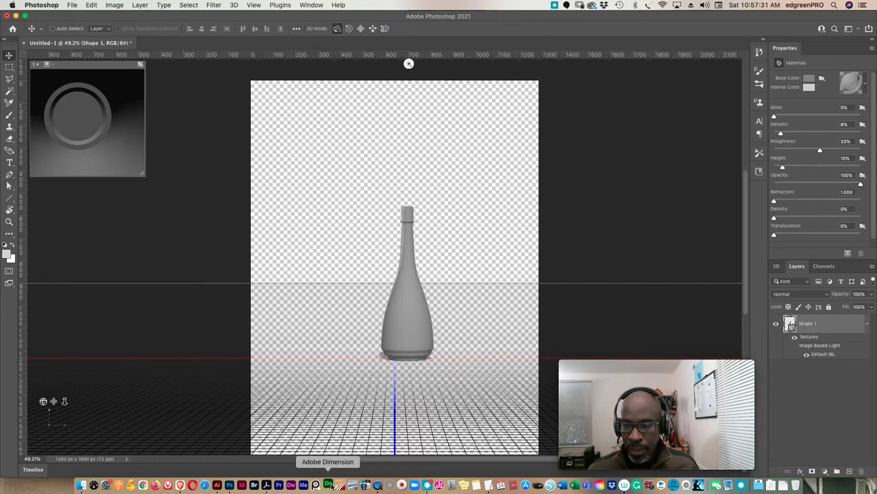
click(328, 484)
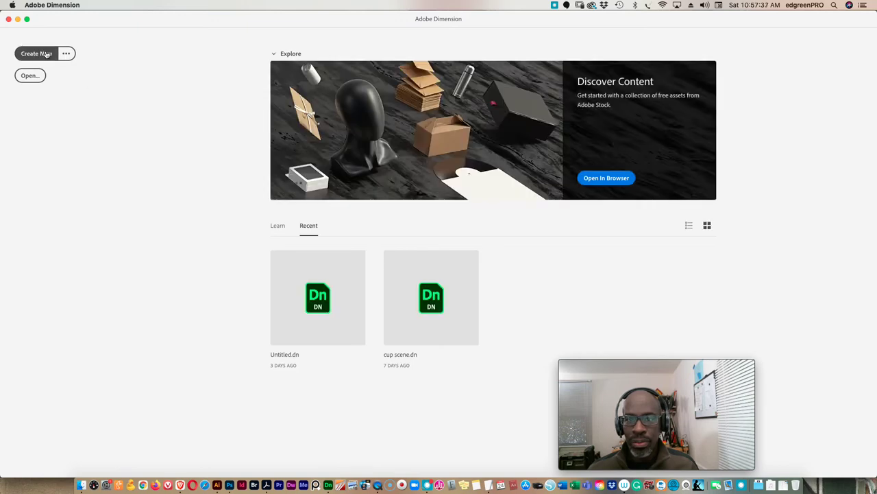
Step: Create a new Untitled document from the Adobe Dimension start screen
click(37, 54)
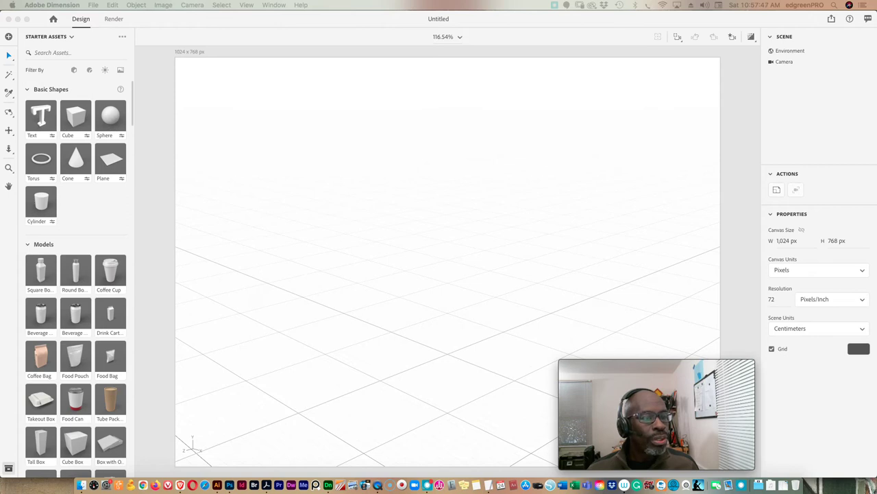
Step: Drop the exported bottle OBJ into the scene as Shape 1 and frame it in view
drag(110, 159, 511, 241)
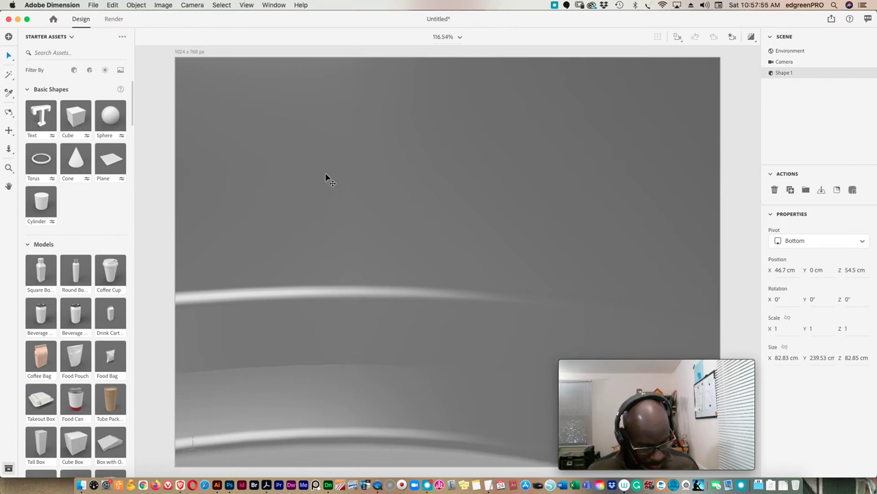
key(f)
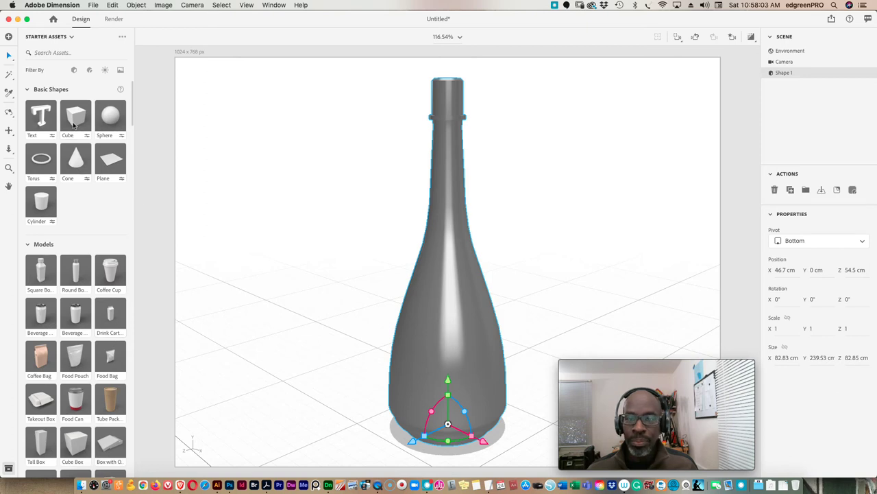
Step: Apply the Glass starter material to the bottle and select the bottle
click(90, 72)
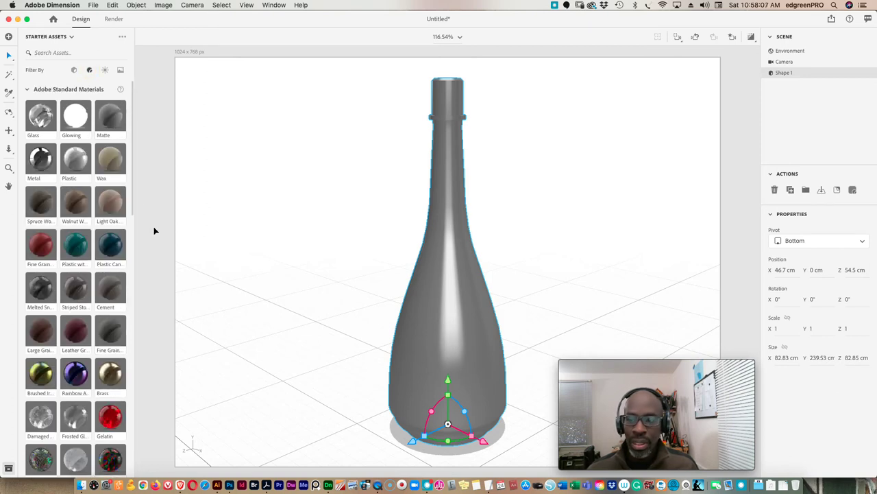
scroll(464, 251, down, 2)
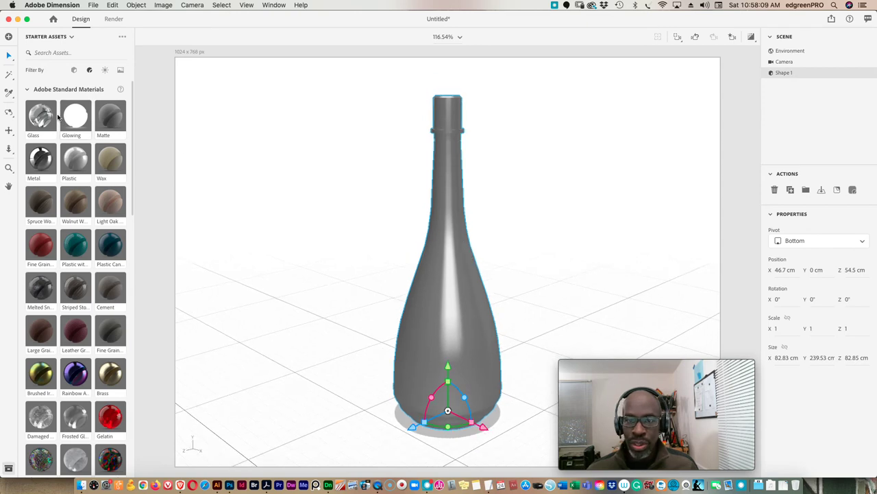
drag(43, 117, 438, 324)
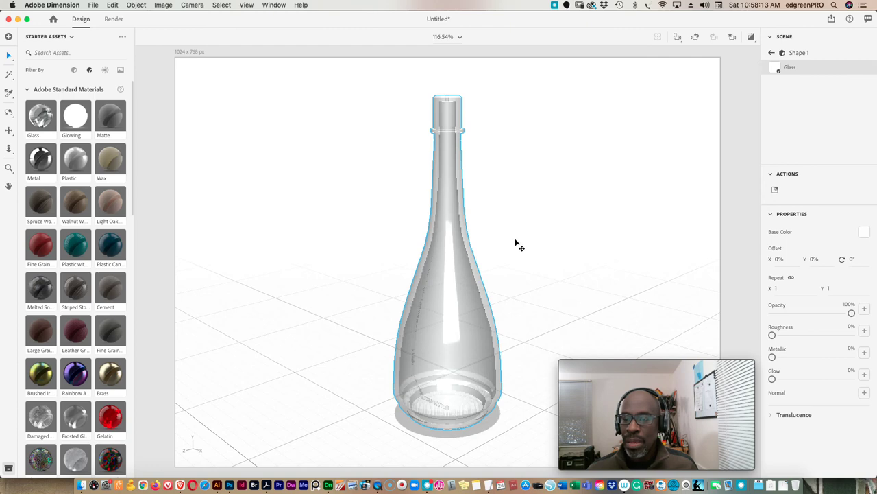
click(439, 334)
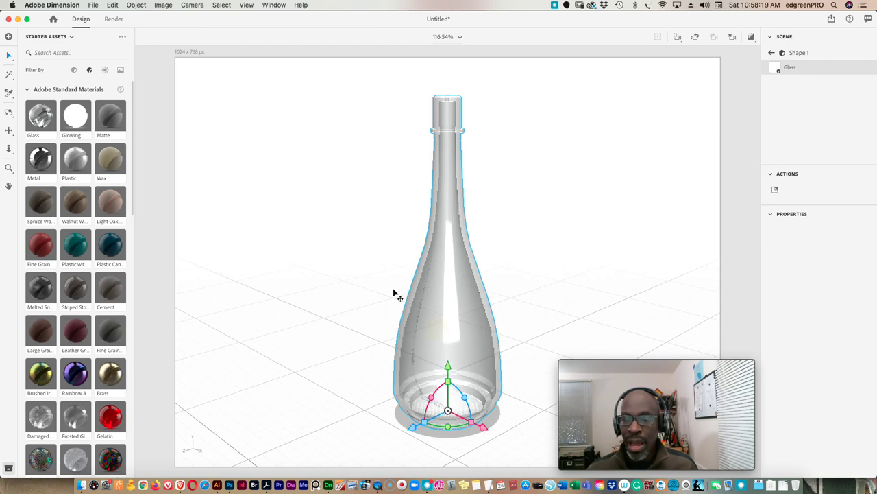
click(136, 6)
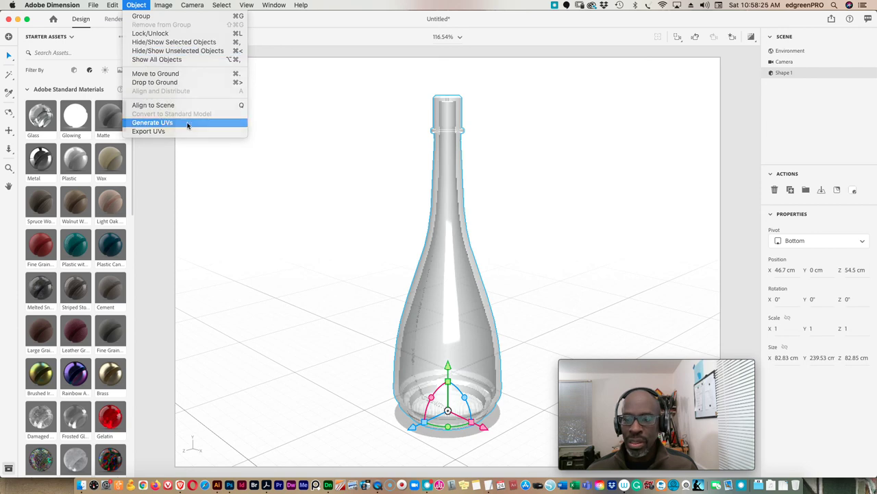
Step: Run Object > Generate UVs on the glass bottle Shape 1
click(166, 124)
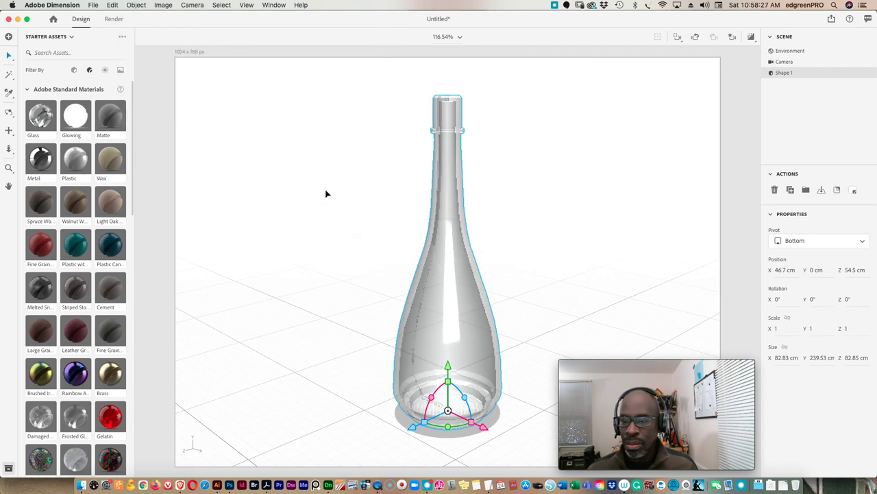